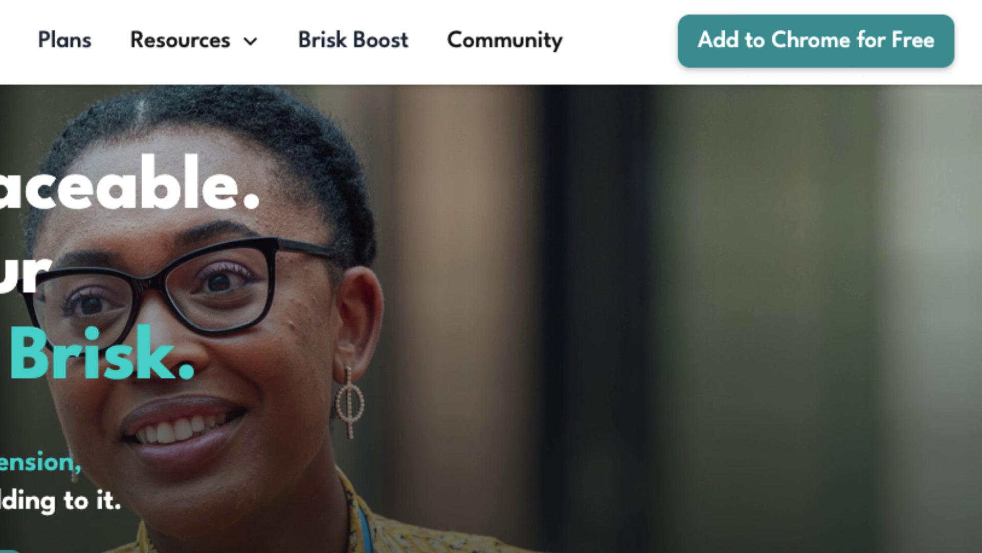
Add the Brisk Teaching extension to Chrome and set it up by agreeing to the Terms of Service and signing in with Google.
{"action": "left_click", "coordinate": [816, 41]}
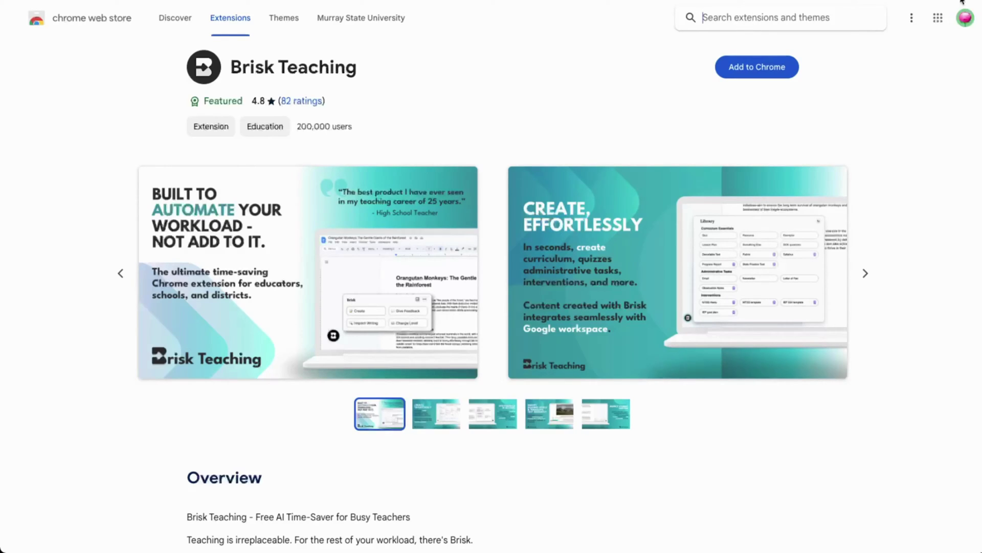
{"action": "left_click", "coordinate": [795, 61]}
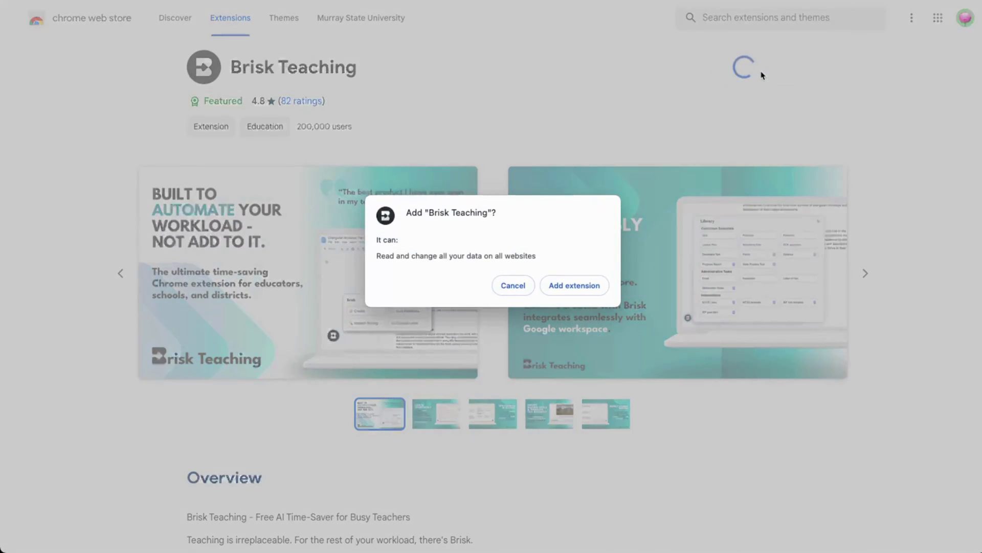
{"action": "left_click", "coordinate": [577, 283]}
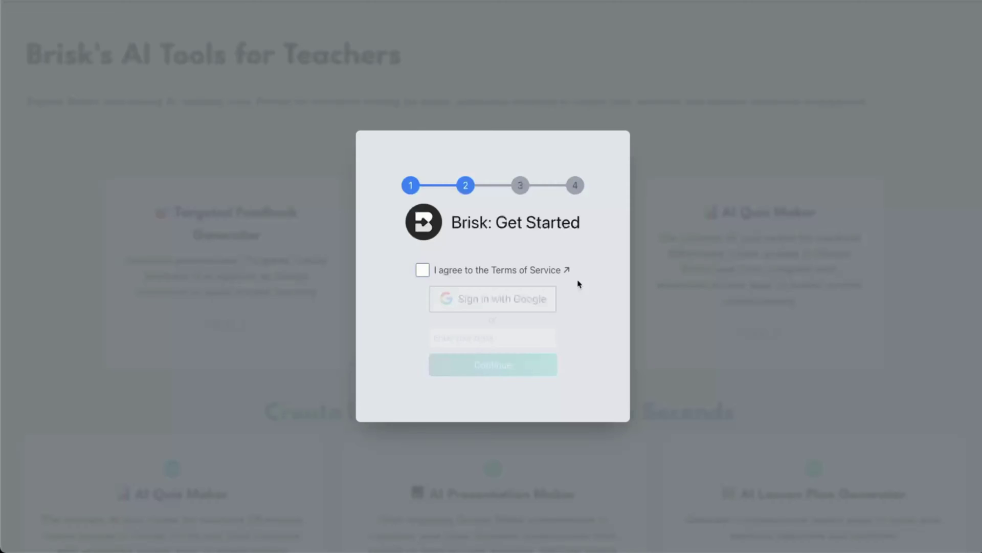
{"action": "left_click", "coordinate": [420, 269]}
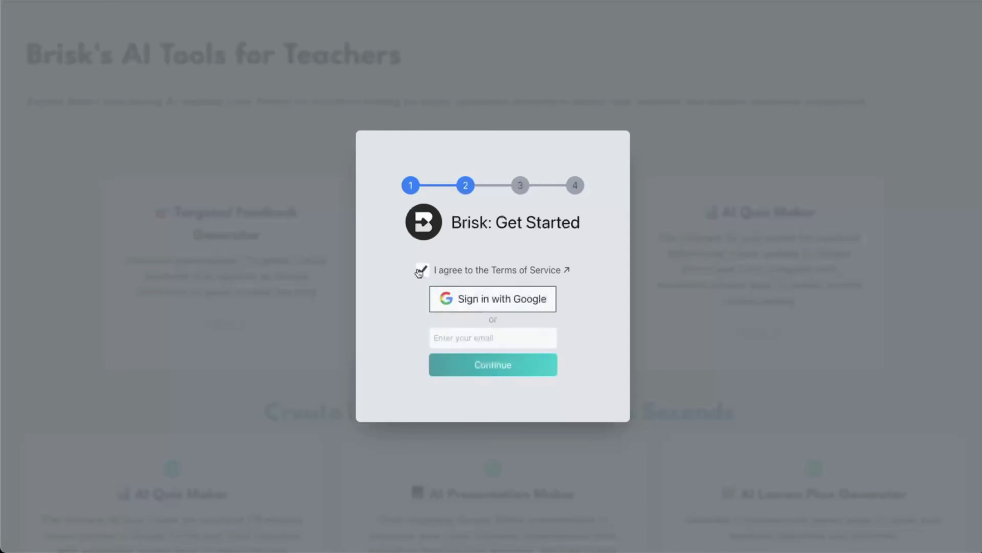
{"action": "left_click", "coordinate": [463, 299]}
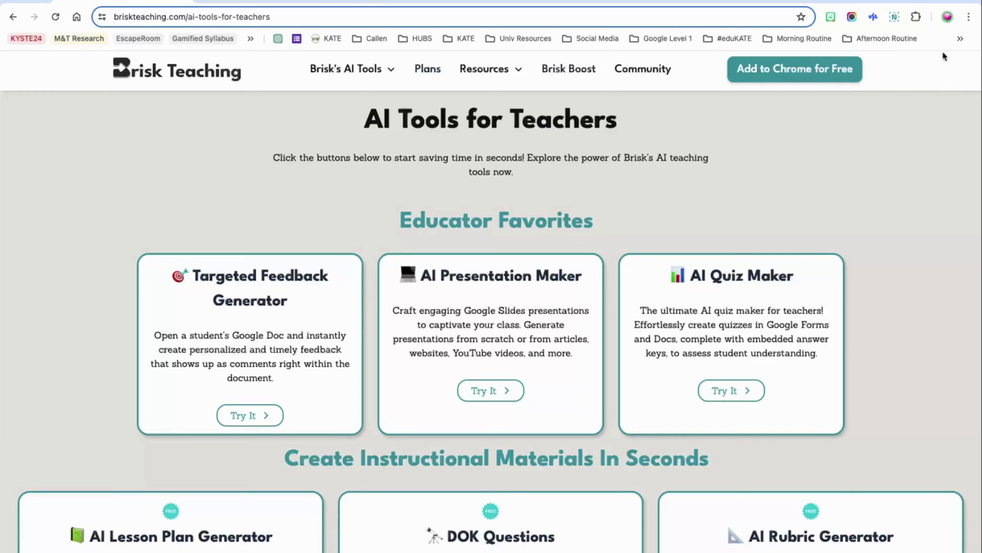
Pin the Brisk Teaching extension so it stays beside the browser's address bar.
{"action": "left_click", "coordinate": [916, 16]}
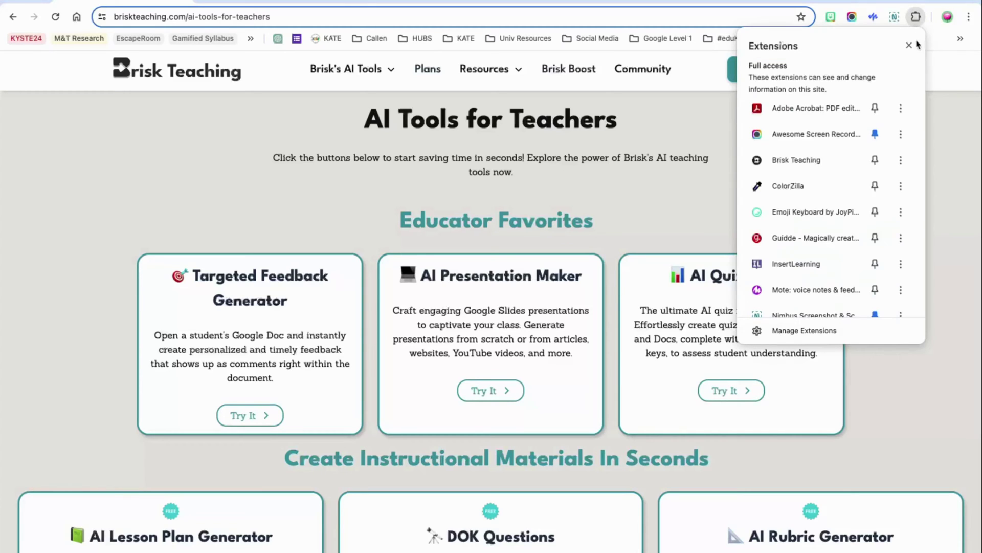
{"action": "left_click", "coordinate": [874, 161]}
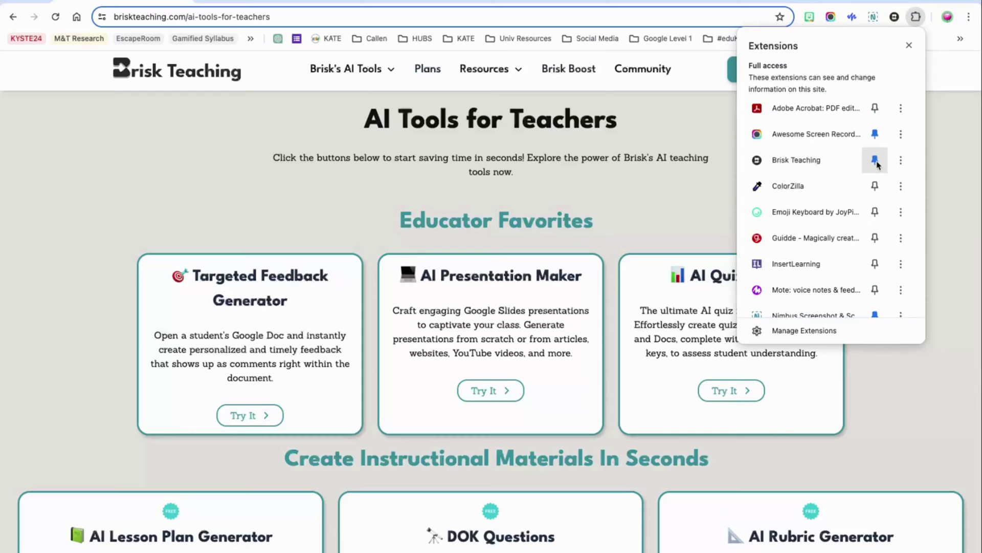
Launch Brisk on the AI Tools for Teachers page, open its tool panel and move its floating button upward.
{"action": "left_click", "coordinate": [895, 17]}
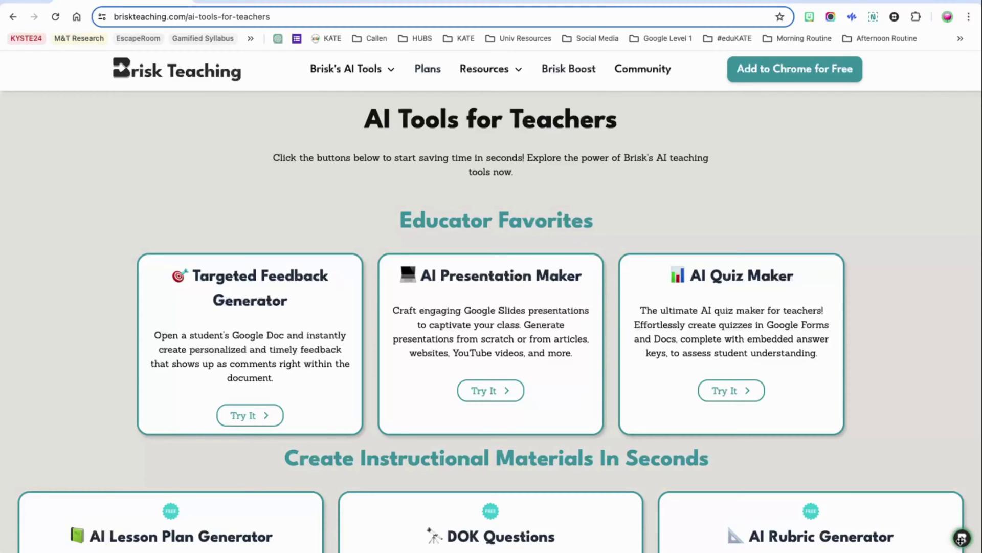
{"action": "left_click", "coordinate": [962, 540]}
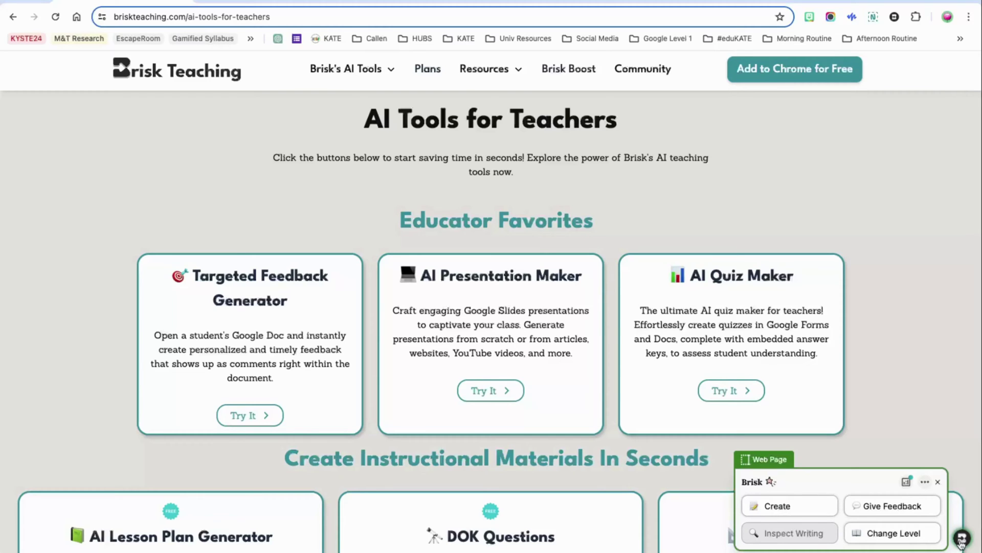
{"action": "left_click_drag", "start_coordinate": [962, 539], "coordinate": [963, 184]}
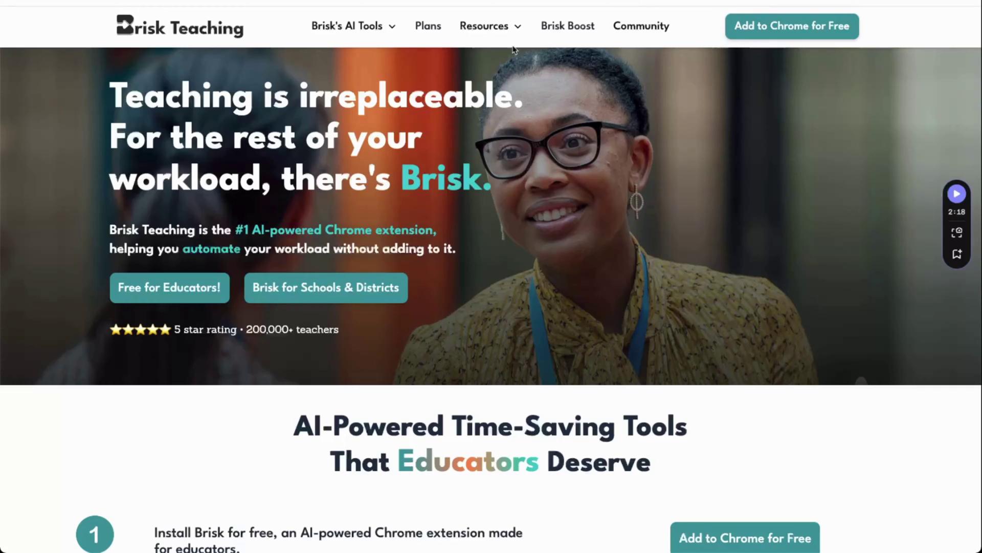
Open the Professional Development resources and examine the certification course, how-to videos, printables and educator tutorials.
{"action": "left_click", "coordinate": [506, 31]}
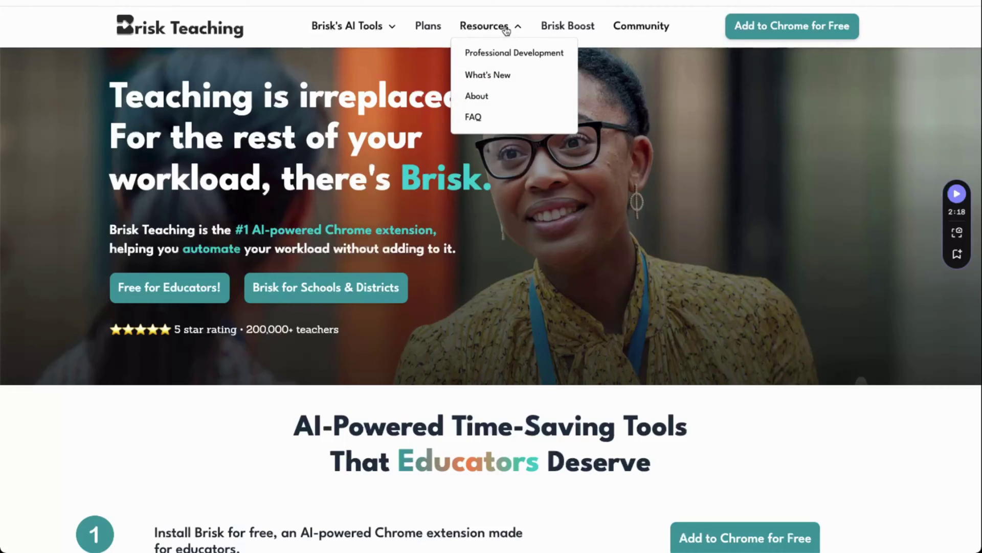
{"action": "left_click", "coordinate": [509, 53]}
{"action": "scroll", "coordinate": [448, 303], "scroll_direction": "down", "scroll_amount": 7}
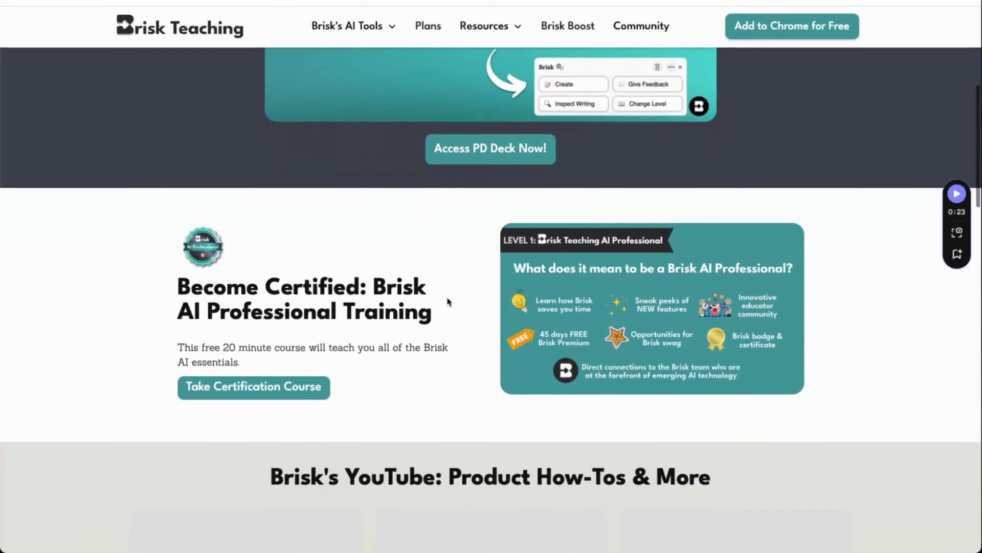
{"action": "left_click", "coordinate": [302, 392]}
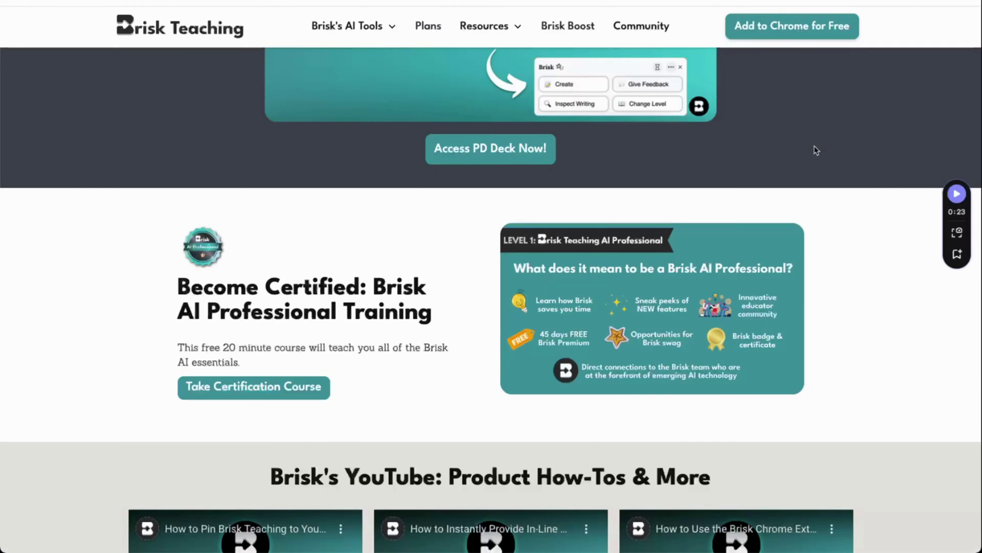
{"action": "scroll", "coordinate": [815, 150], "scroll_direction": "down", "scroll_amount": 5}
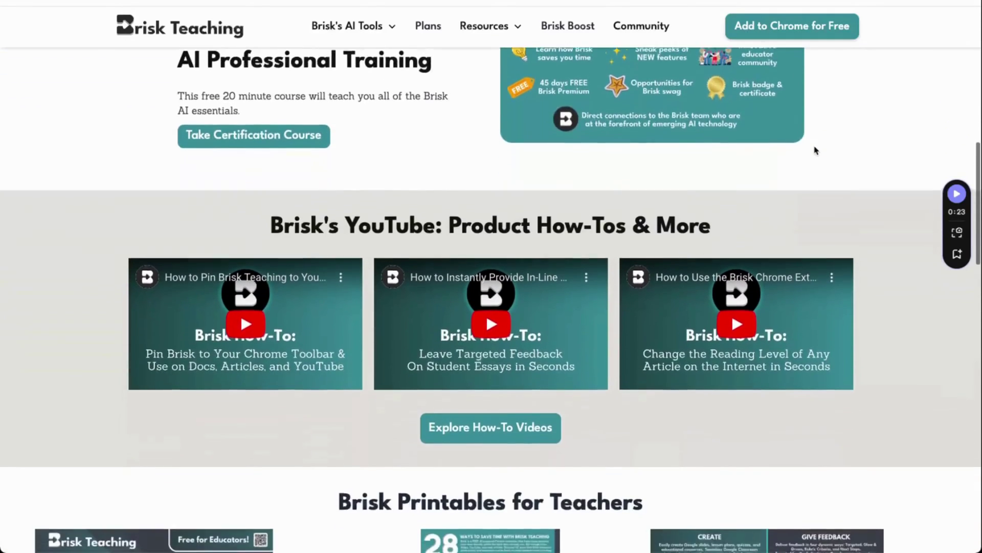
{"action": "scroll", "coordinate": [815, 149], "scroll_direction": "down", "scroll_amount": 10}
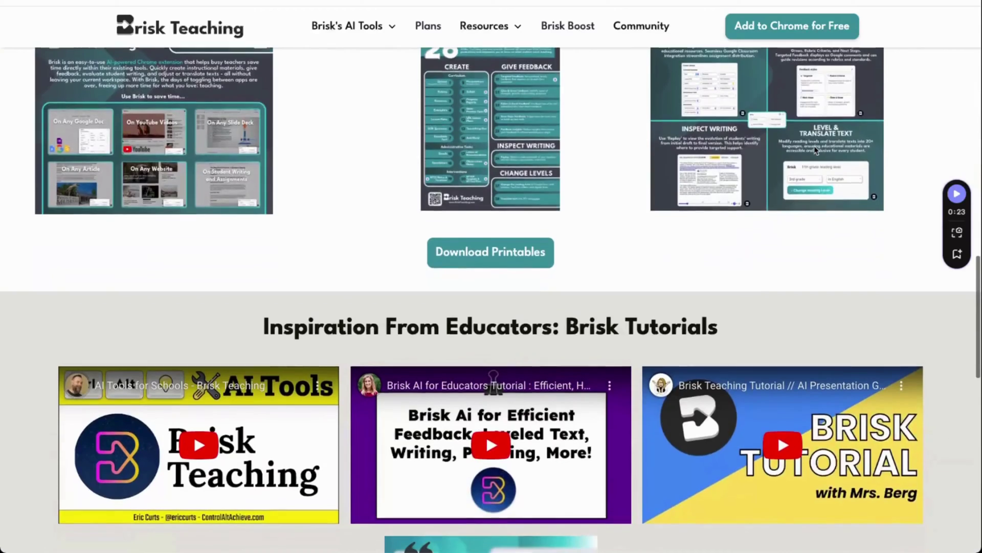
{"action": "scroll", "coordinate": [815, 150], "scroll_direction": "down", "scroll_amount": 5}
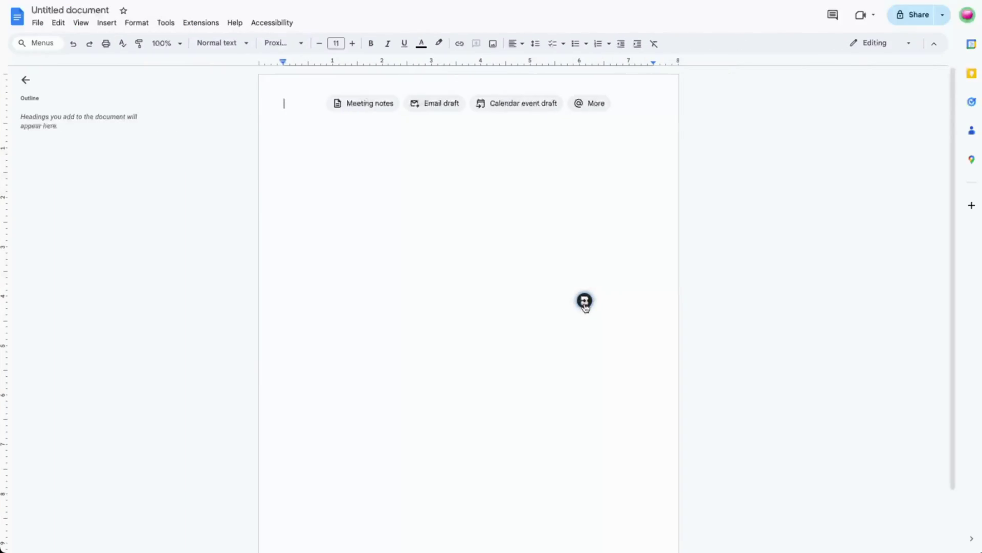
Open the Brisk tools in the blank Google Docs document.
{"action": "left_click", "coordinate": [585, 301]}
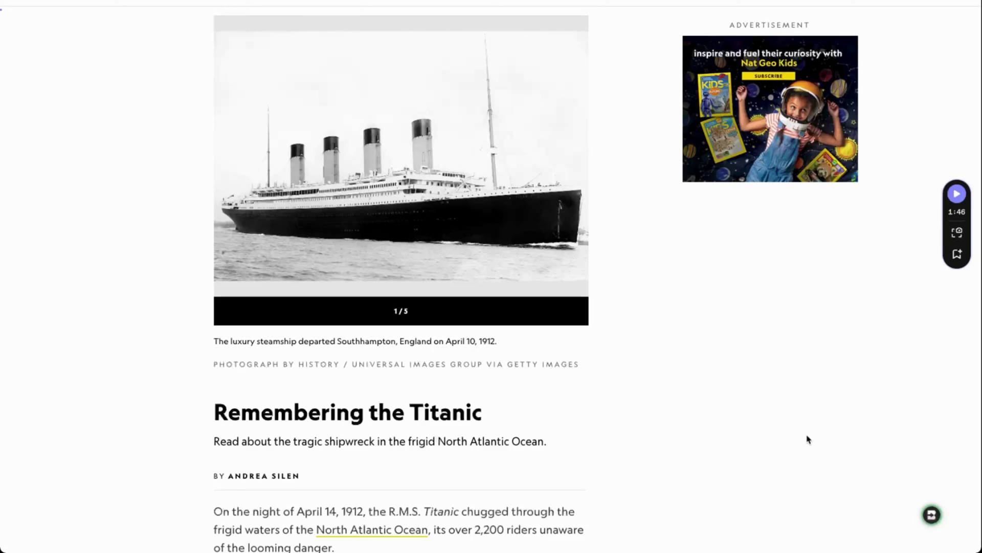
Use Brisk's Change Level tool to rewrite the web article "Remembering the Titanic" at a 4th Grade reading level in English.
{"action": "left_click", "coordinate": [931, 515]}
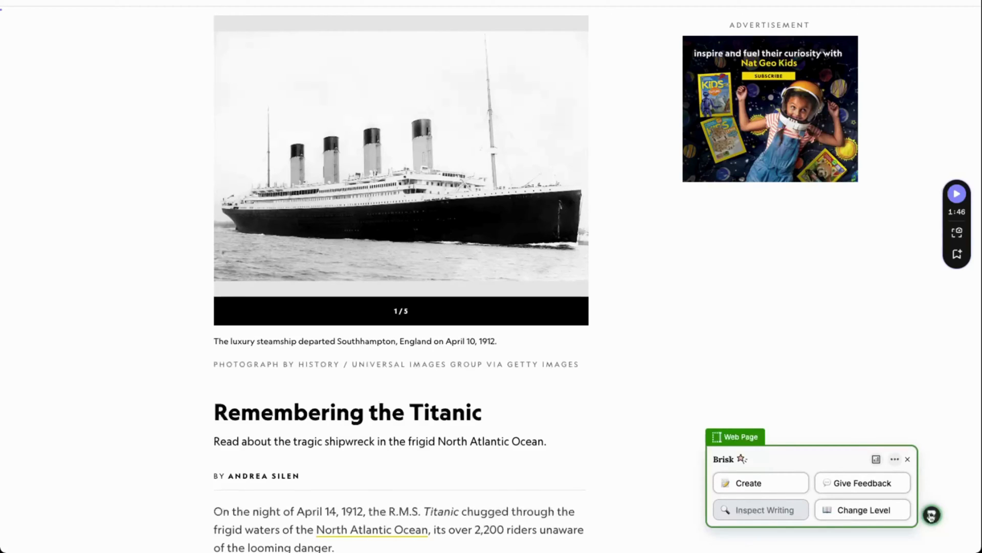
{"action": "left_click", "coordinate": [880, 517]}
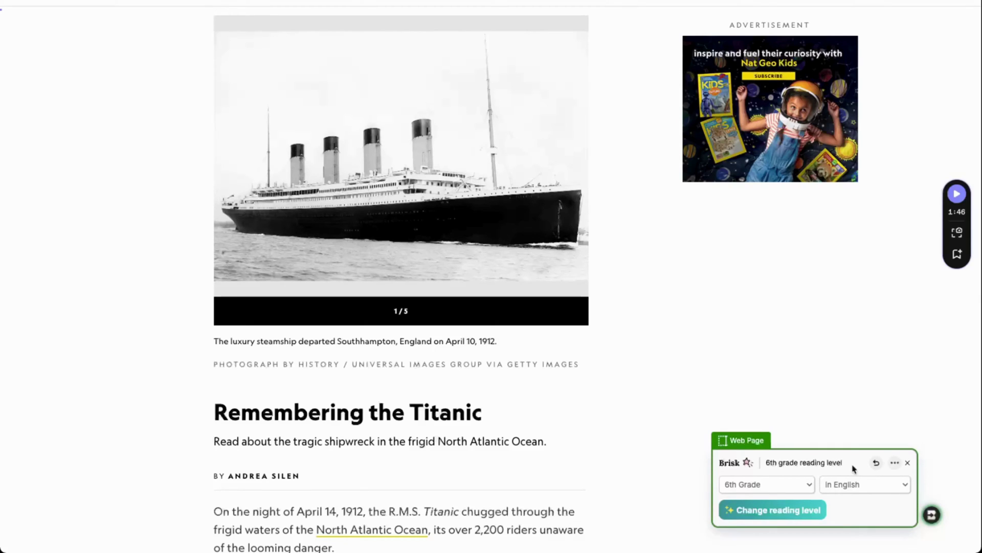
{"action": "left_click", "coordinate": [801, 489]}
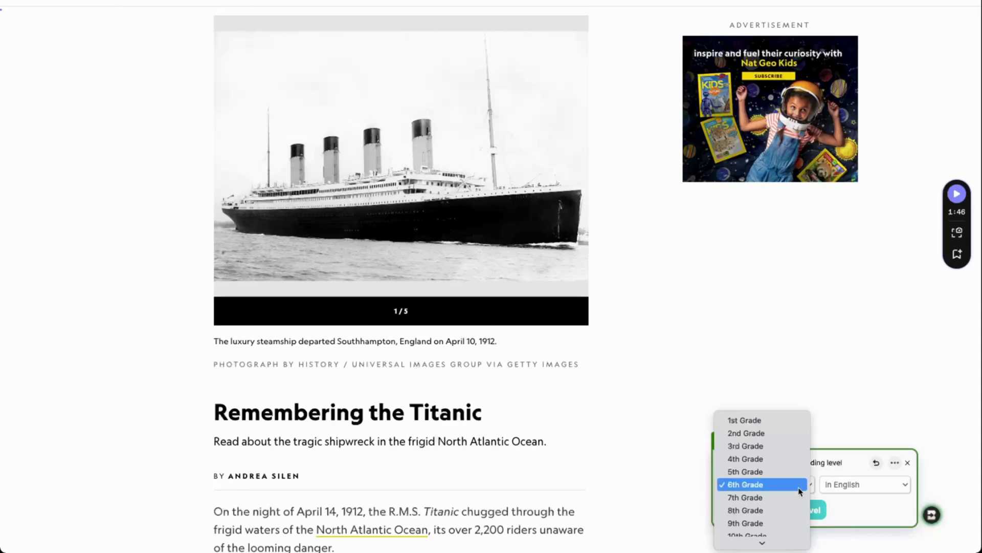
{"action": "left_click", "coordinate": [778, 461]}
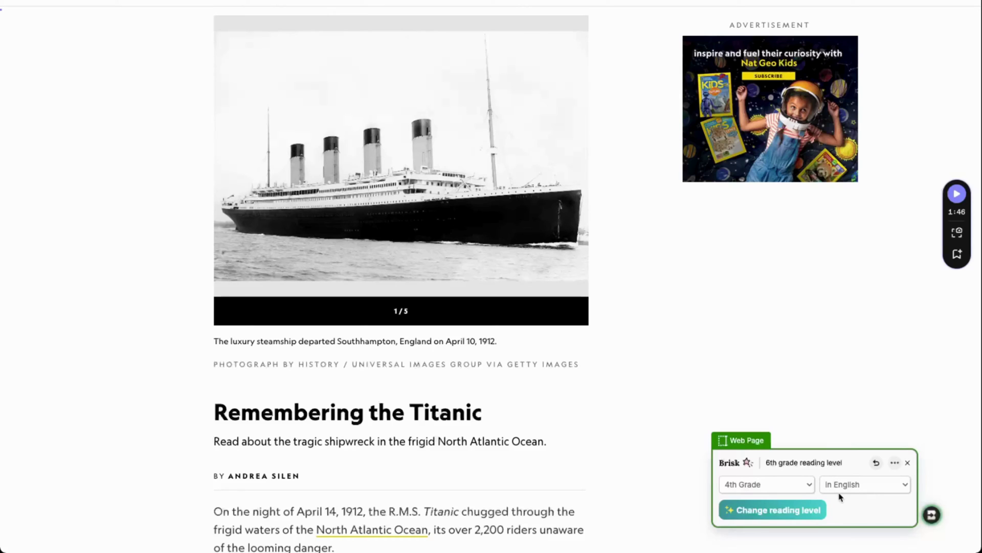
{"action": "left_click", "coordinate": [777, 513]}
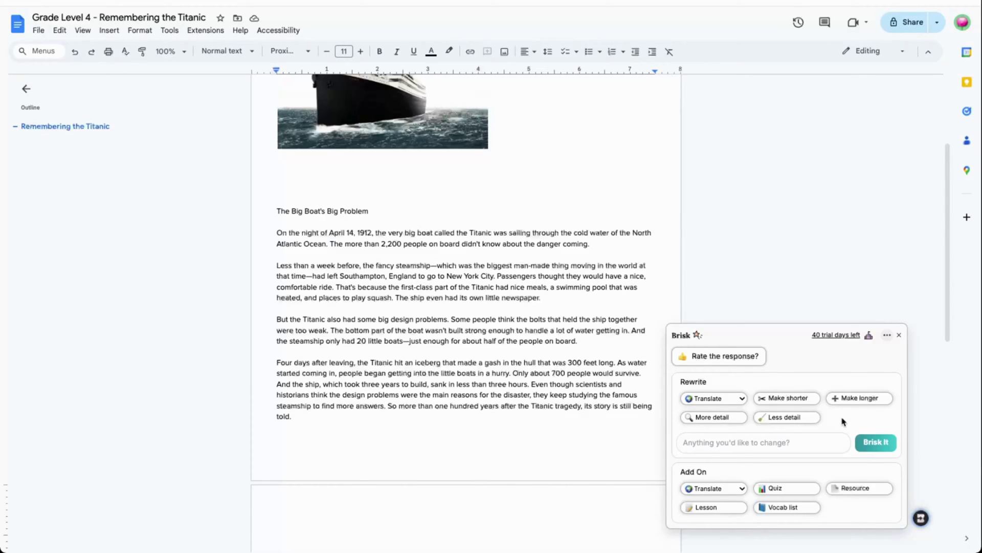
{"action": "left_click", "coordinate": [801, 444]}
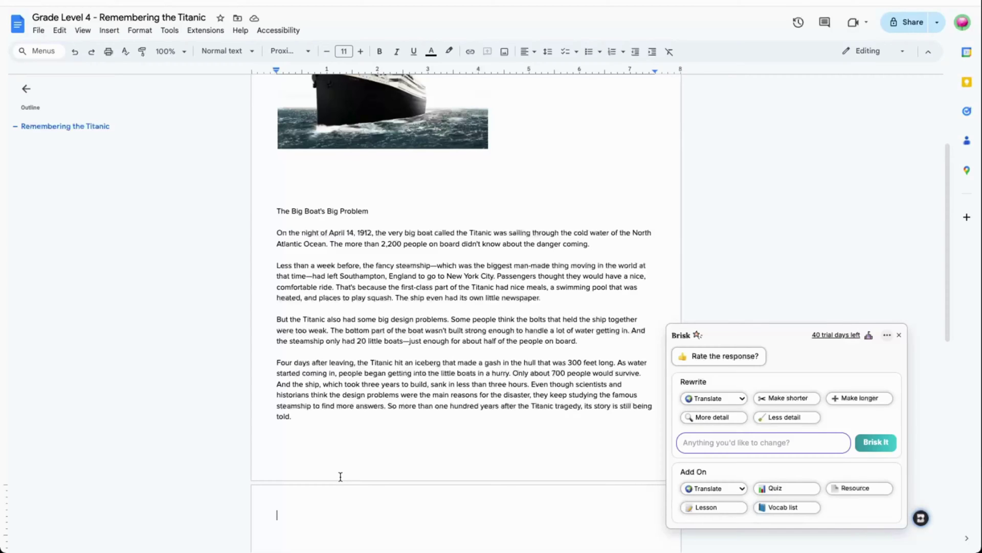
{"action": "left_click", "coordinate": [813, 470]}
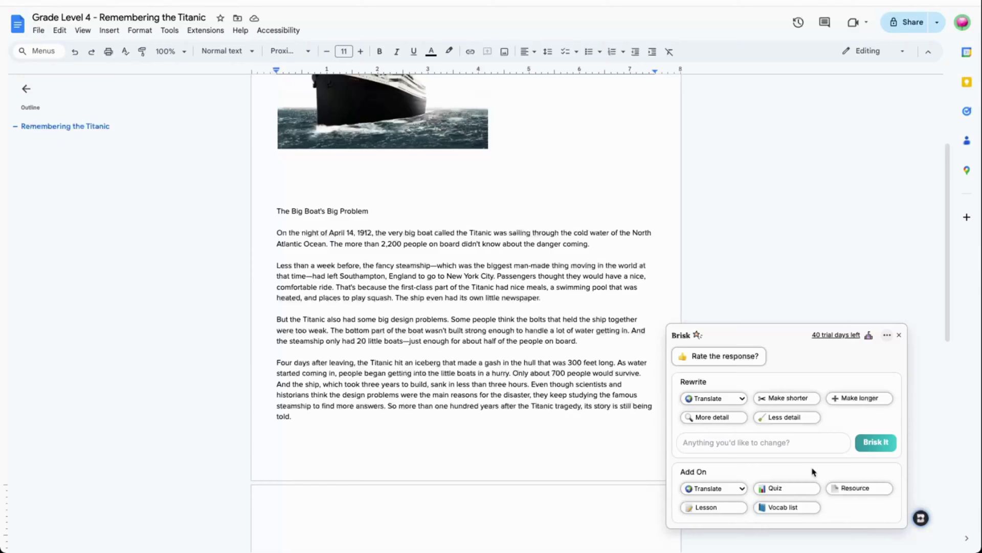
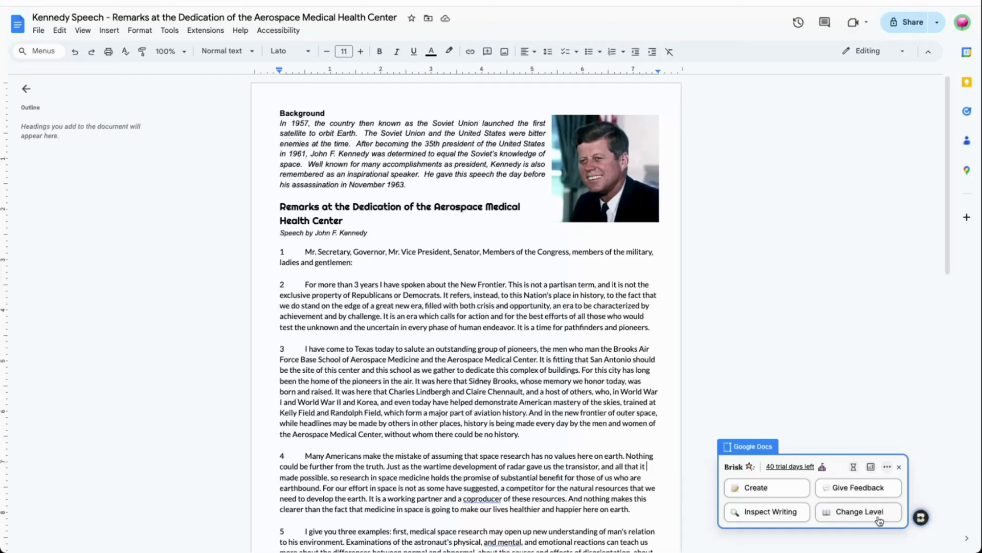
Rewrite the Kennedy speech document at a 5th Grade reading level in English with Brisk's Change Level tool.
{"action": "left_click", "coordinate": [880, 519]}
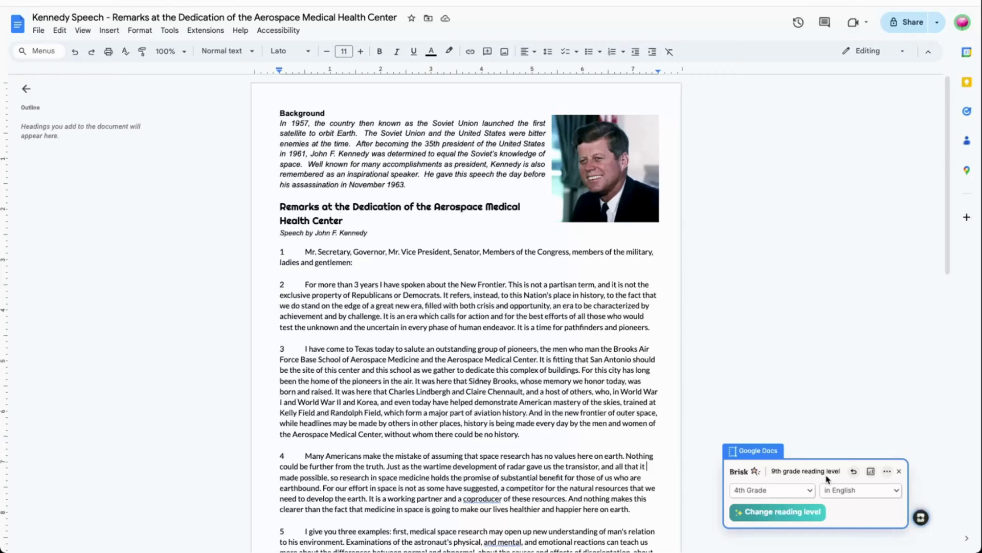
{"action": "left_click", "coordinate": [810, 490]}
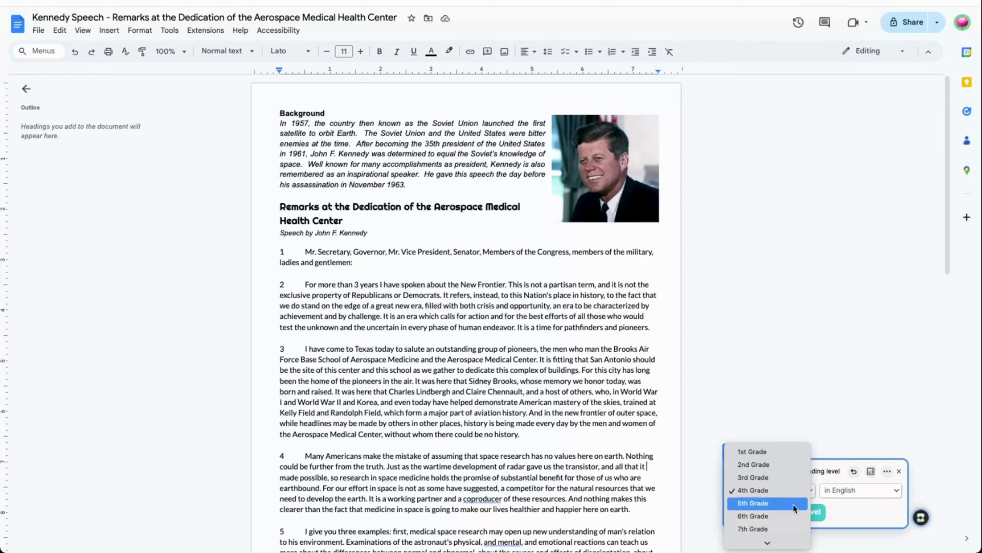
{"action": "left_click", "coordinate": [795, 508]}
{"action": "left_click", "coordinate": [795, 511]}
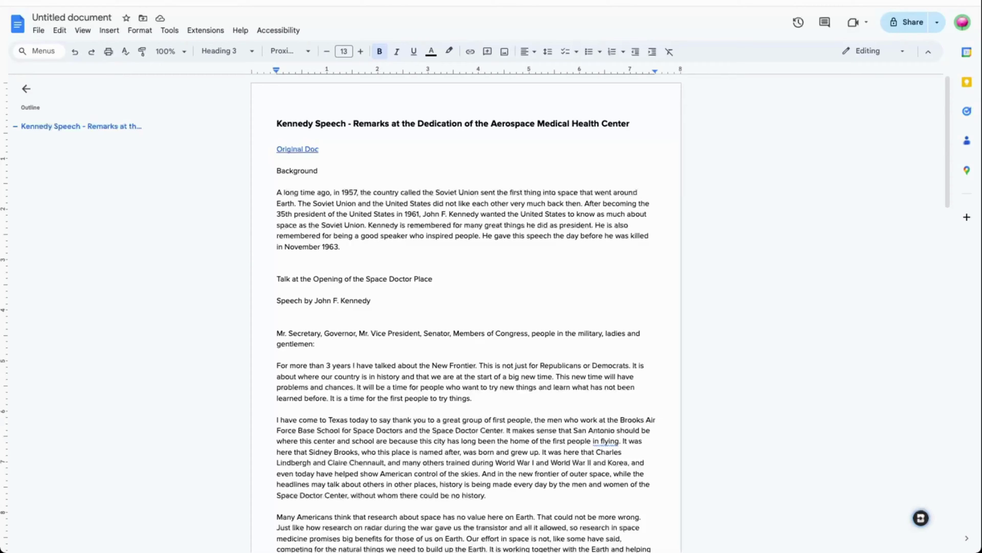
Select the line "Talk at the Opening of the Space Doctor Place" in the rewritten Kennedy speech.
{"action": "left_click", "coordinate": [467, 281]}
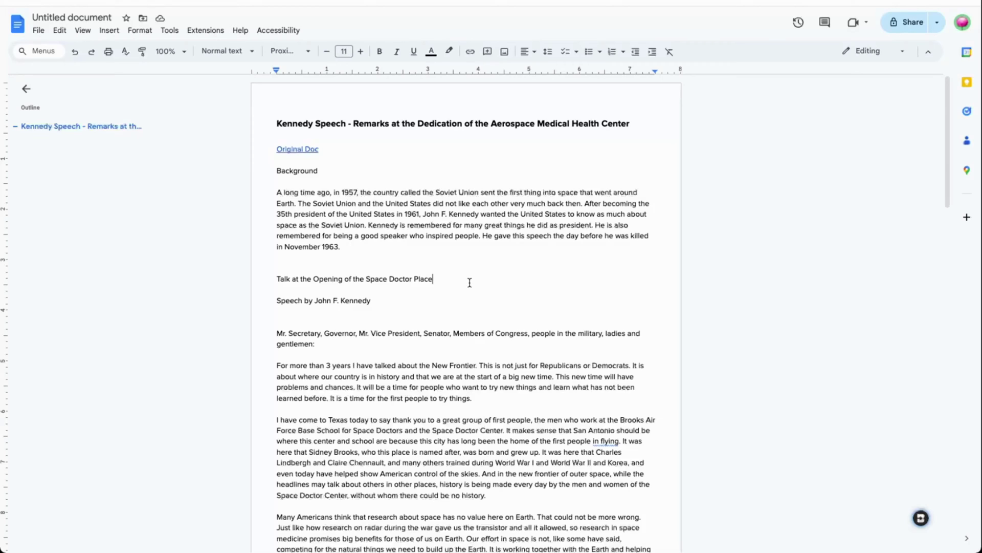
{"action": "left_click_drag", "start_coordinate": [470, 283], "coordinate": [360, 281]}
{"action": "left_click", "coordinate": [280, 285]}
{"action": "triple_click", "coordinate": [263, 281]}
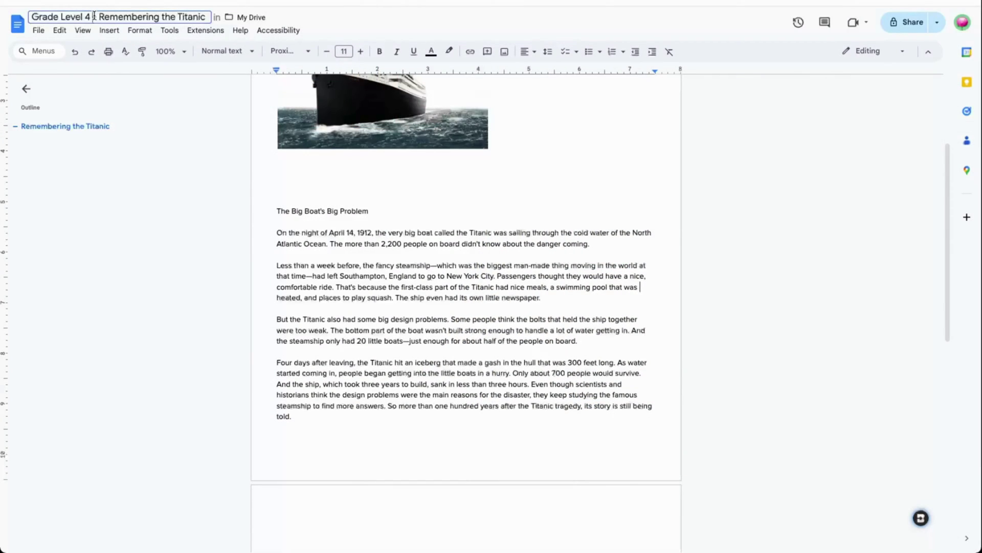
Replace "Grade Level 4" in the Titanic document's name with a purple circle emoji, found by searching for "circle".
{"action": "left_click_drag", "start_coordinate": [94, 17], "coordinate": [31, 16]}
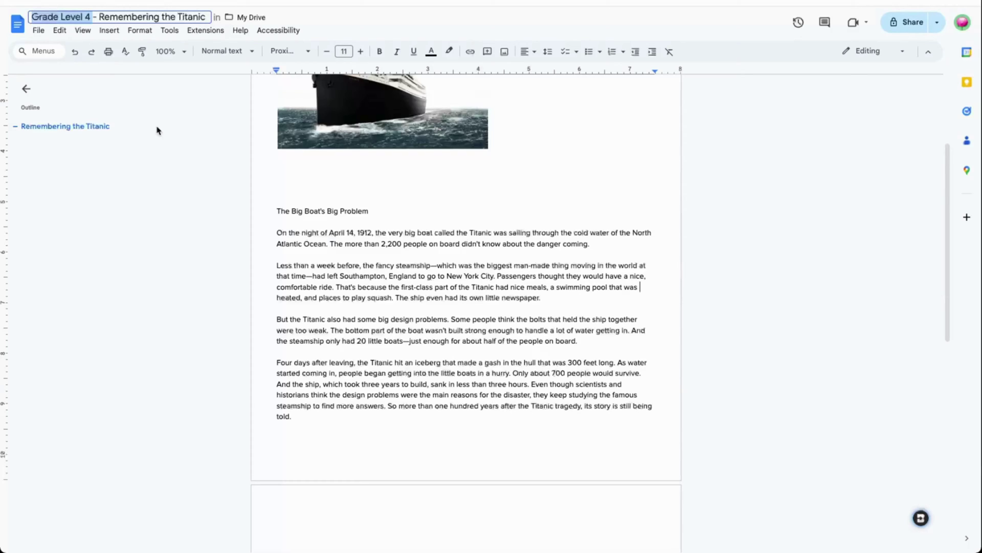
{"action": "right_click", "coordinate": [70, 18]}
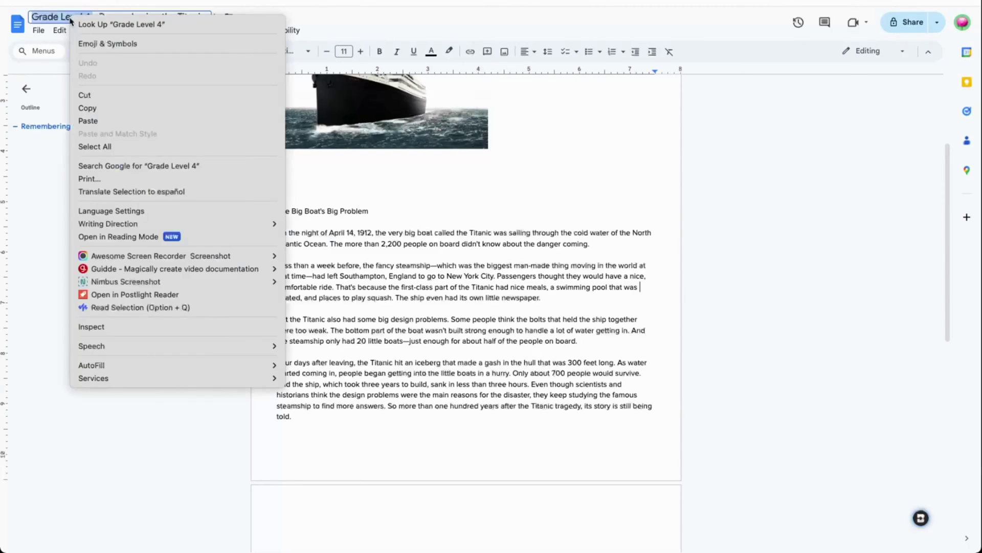
{"action": "left_click", "coordinate": [101, 45]}
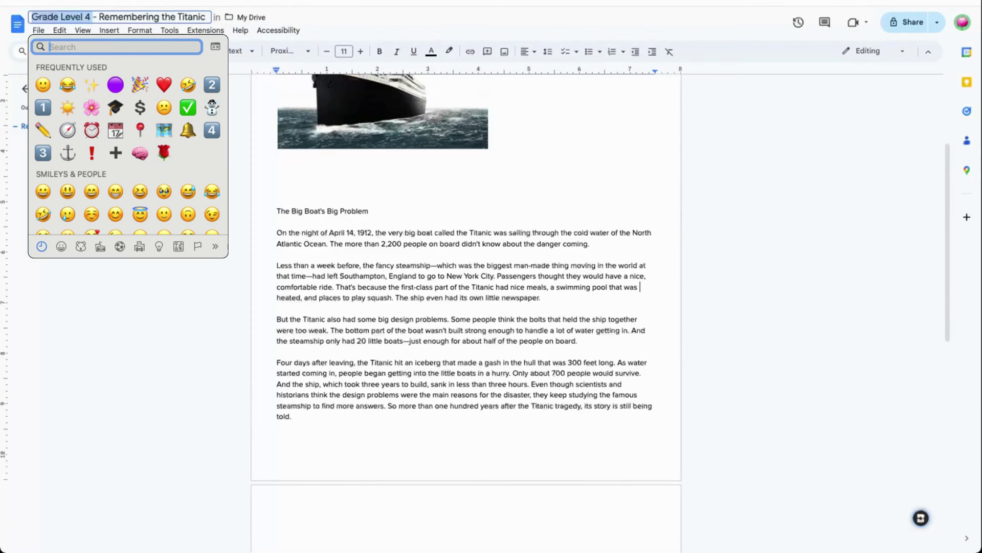
{"action": "type", "text": "circle"}
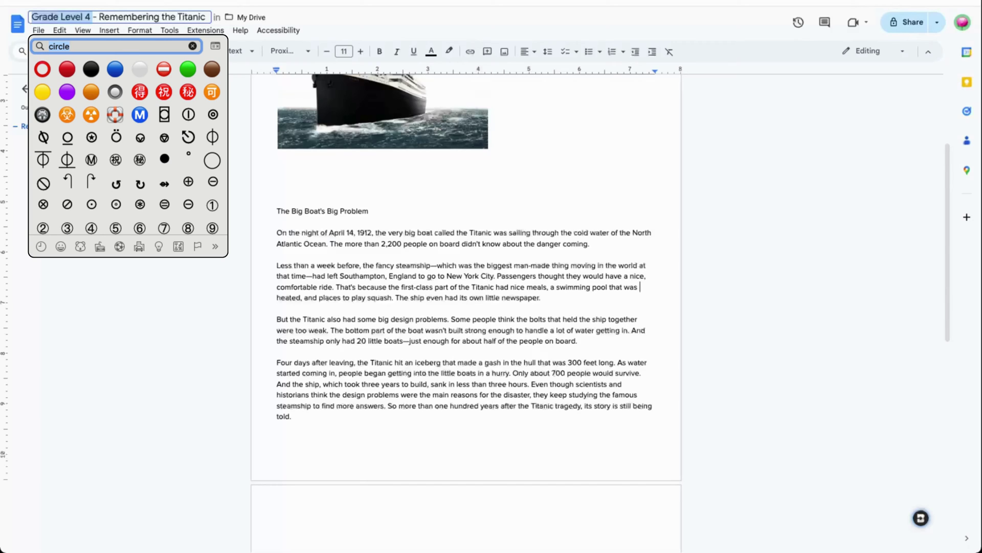
{"action": "left_click", "coordinate": [67, 91]}
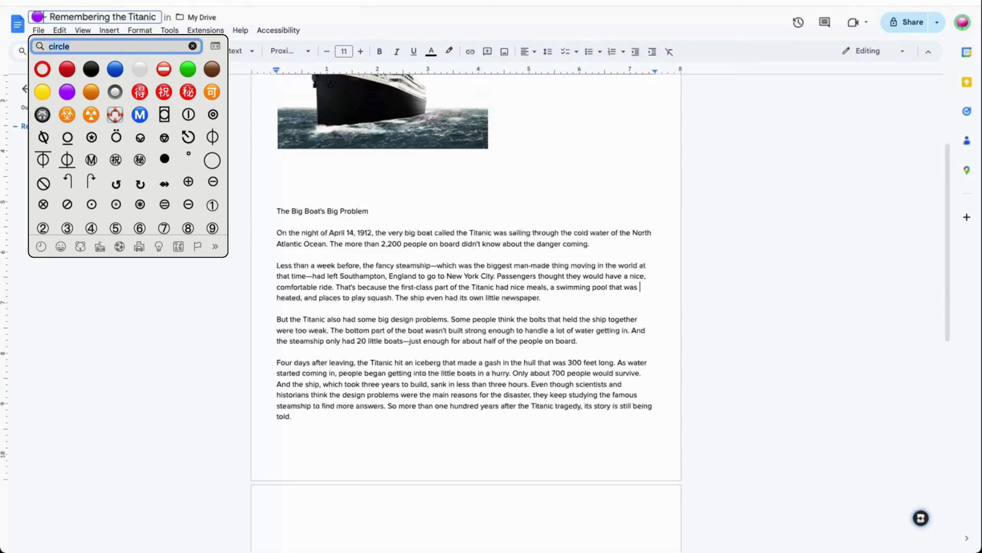
Close the emoji picker over the Titanic document's name.
{"action": "key", "text": "Escape"}
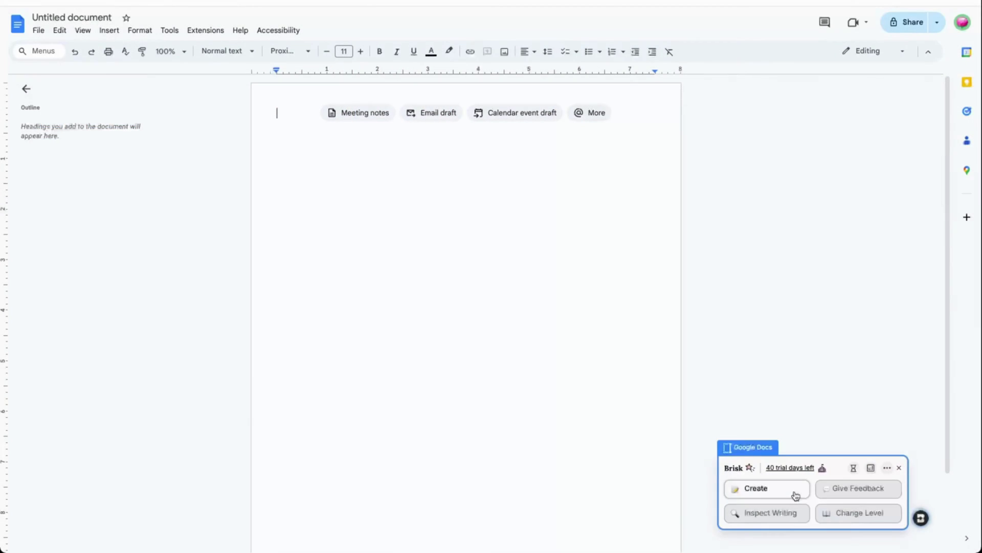
Generate tier 2 and tier 3 vocabulary words for the JFK speech, with definitions and 5th grade example sentences, using Brisk's Something Else creation option in English.
{"action": "left_click", "coordinate": [794, 495]}
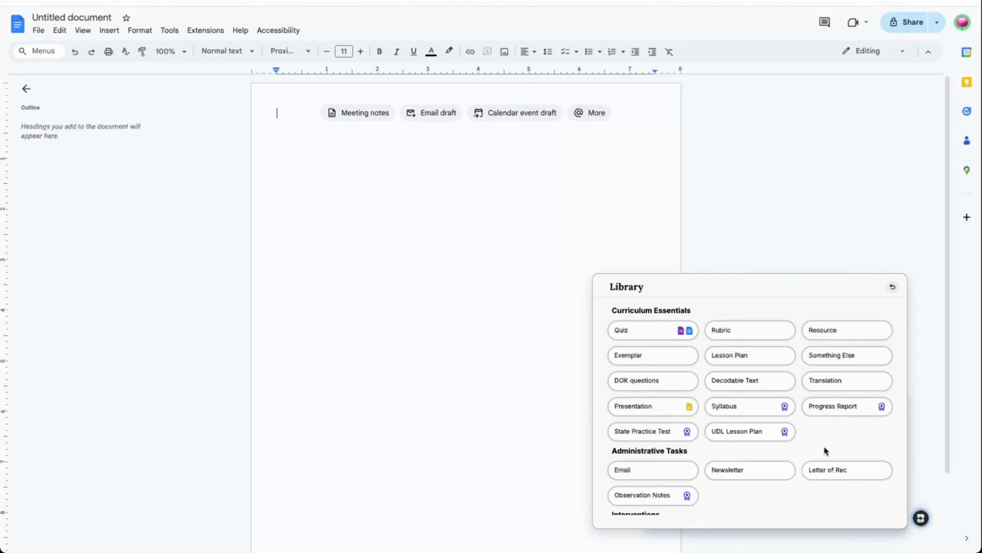
{"action": "scroll", "coordinate": [824, 450], "scroll_direction": "down", "scroll_amount": 3}
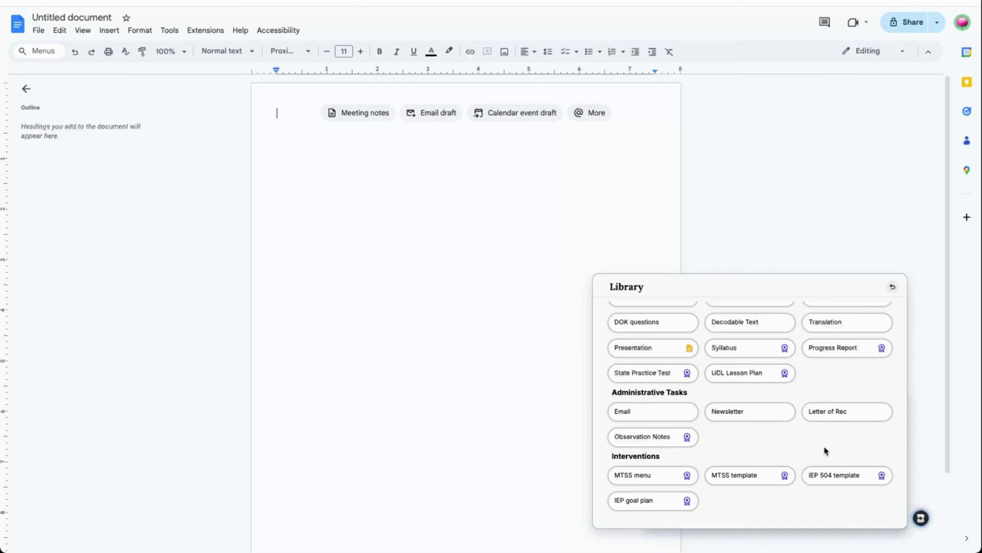
{"action": "scroll", "coordinate": [851, 391], "scroll_direction": "up", "scroll_amount": 2}
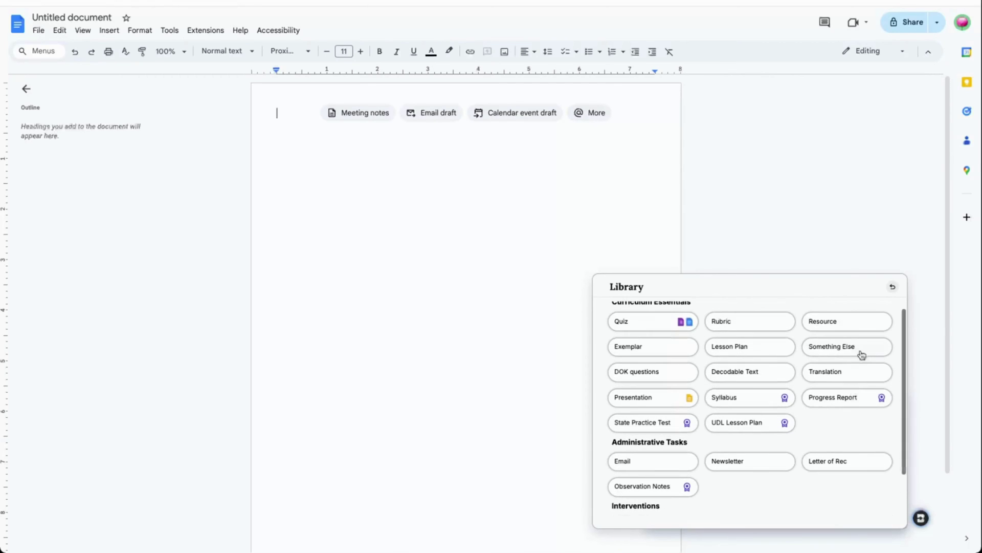
{"action": "scroll", "coordinate": [862, 352], "scroll_direction": "up", "scroll_amount": 1}
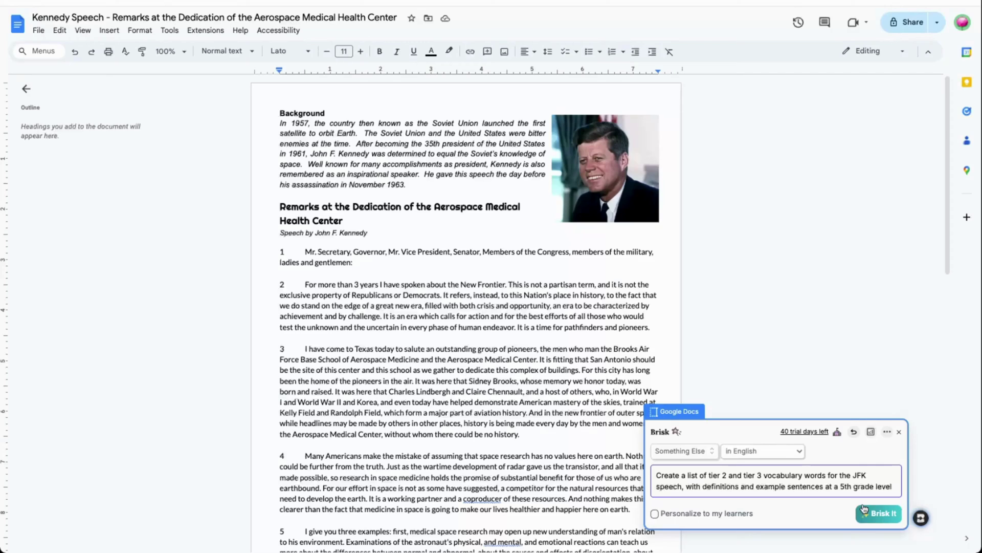
{"action": "left_click", "coordinate": [880, 513]}
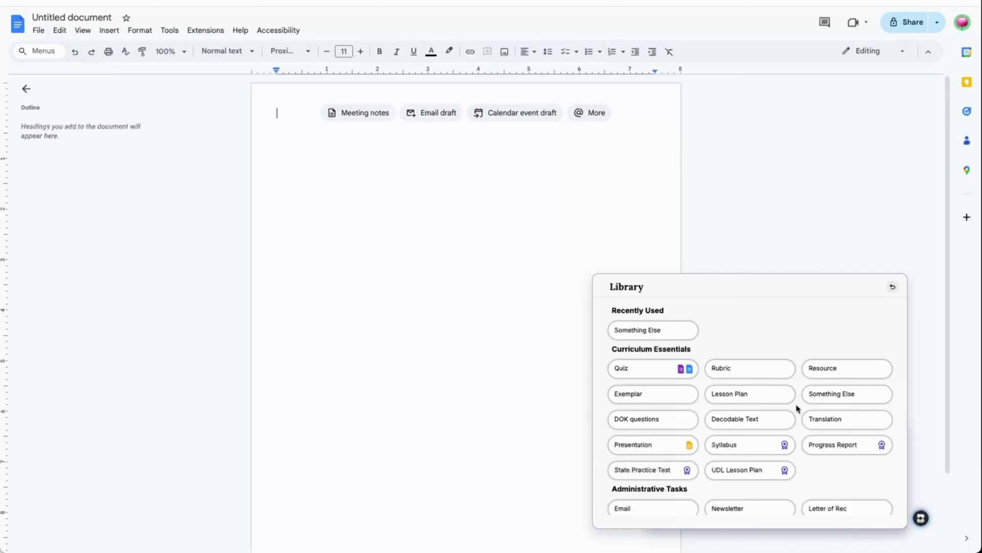
Open the Exemplar creation form from Brisk's Create library in the blank document.
{"action": "left_click", "coordinate": [769, 394]}
{"action": "left_click", "coordinate": [660, 397]}
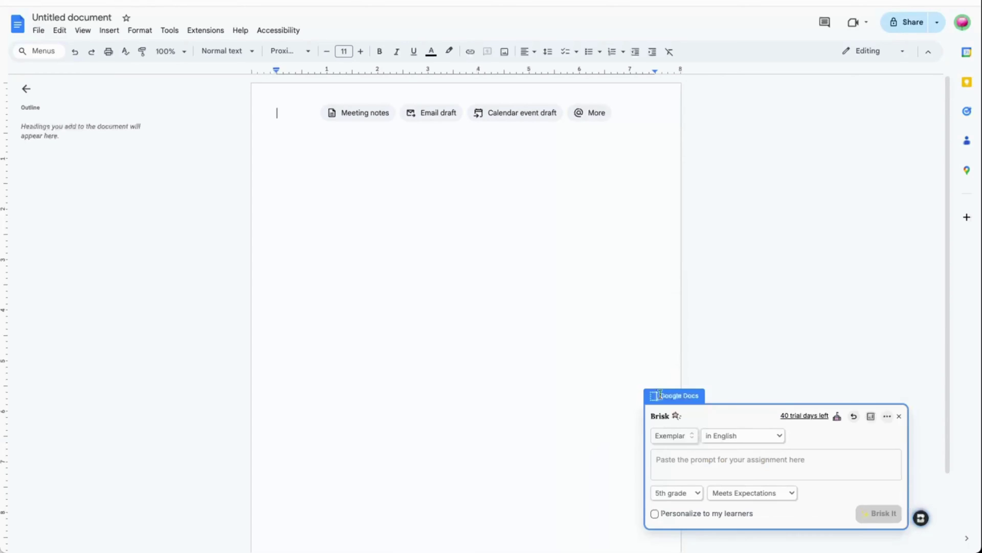